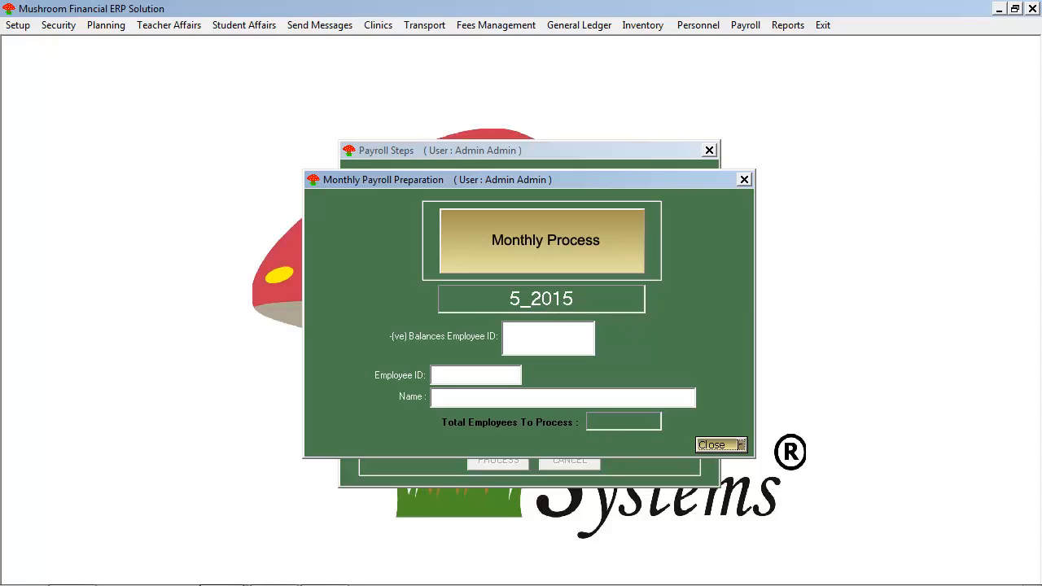
Step: Run the monthly payroll preparation for 5_2015 for all employees and close the preparation form
mouse_move(1040, 584)
click(555, 247)
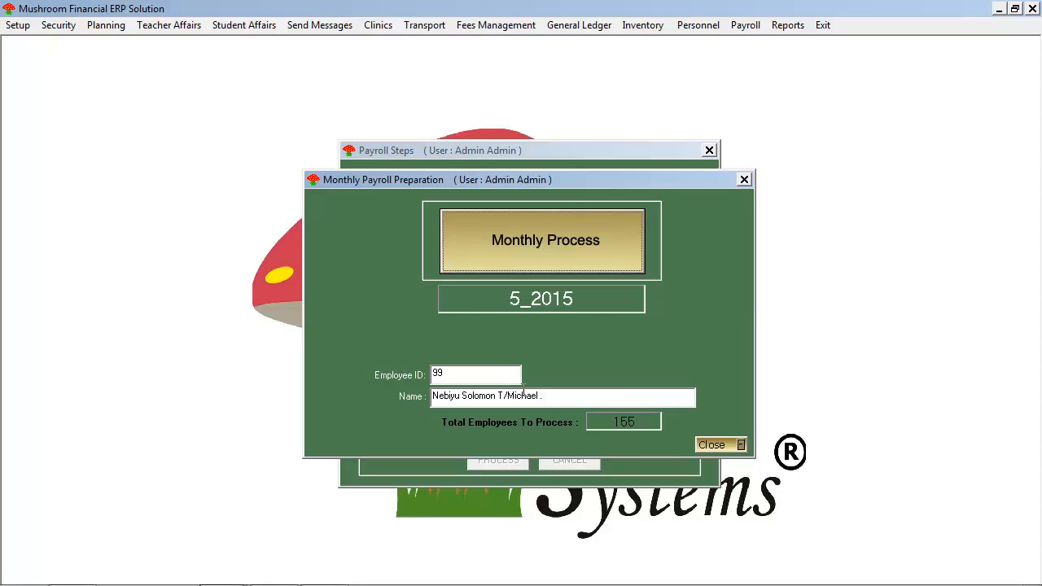
click(732, 445)
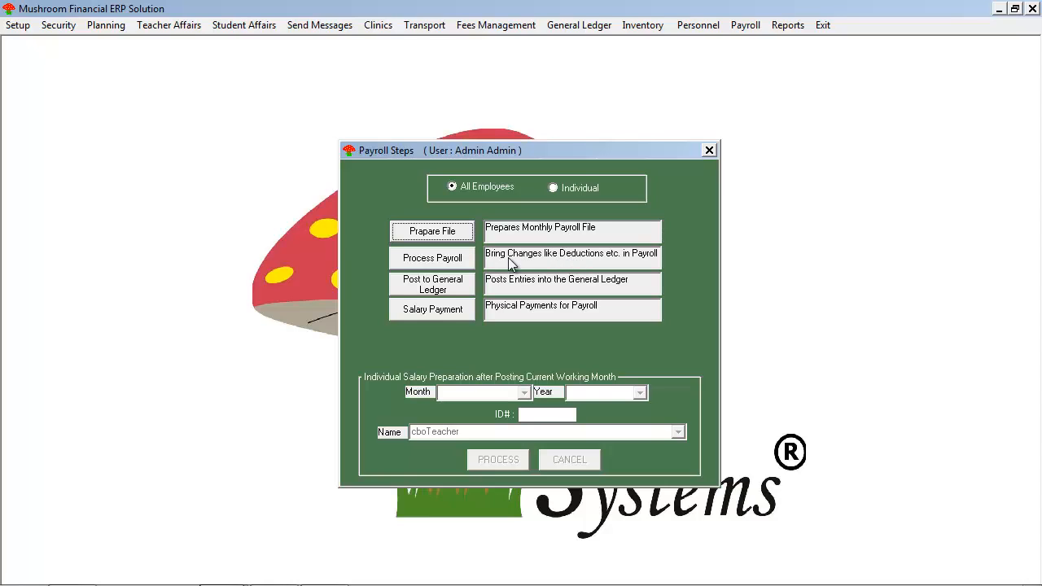
Step: Open payroll processing for all employees and set the current month to May
click(461, 262)
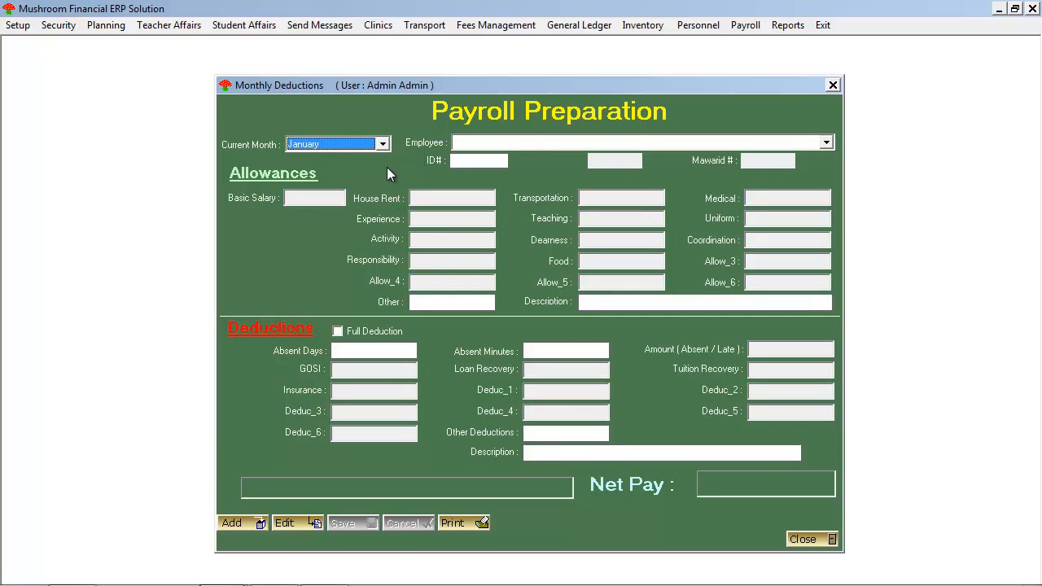
click(381, 146)
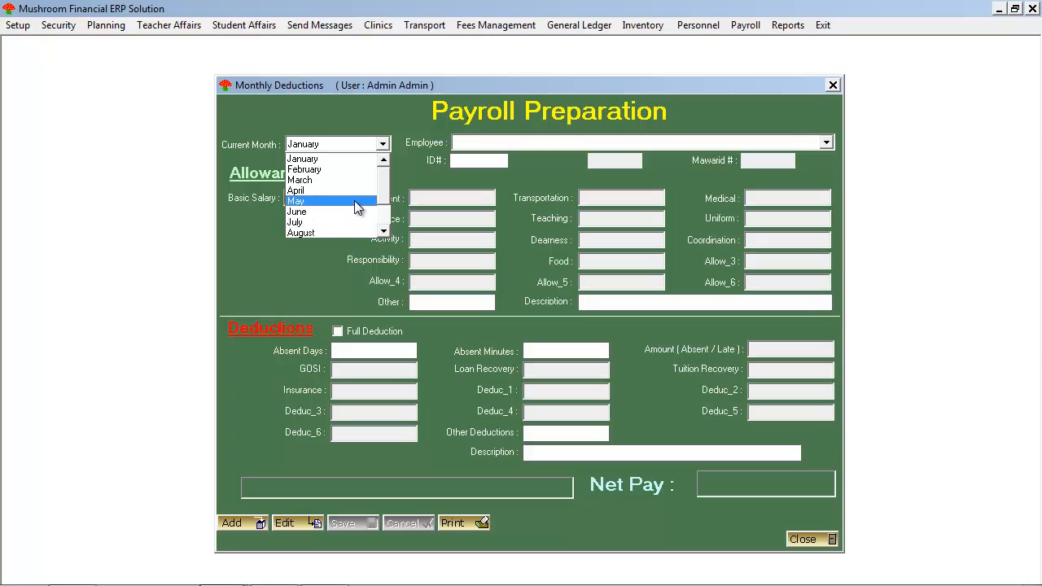
click(354, 201)
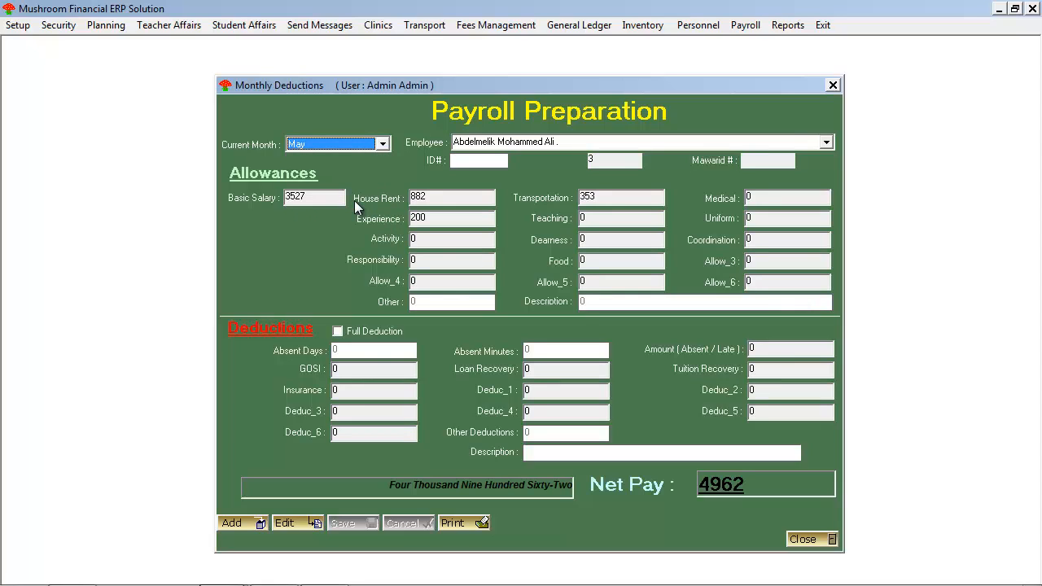
Step: Browse the May payroll records of several employees to review their allowances, deductions and net pay
click(827, 143)
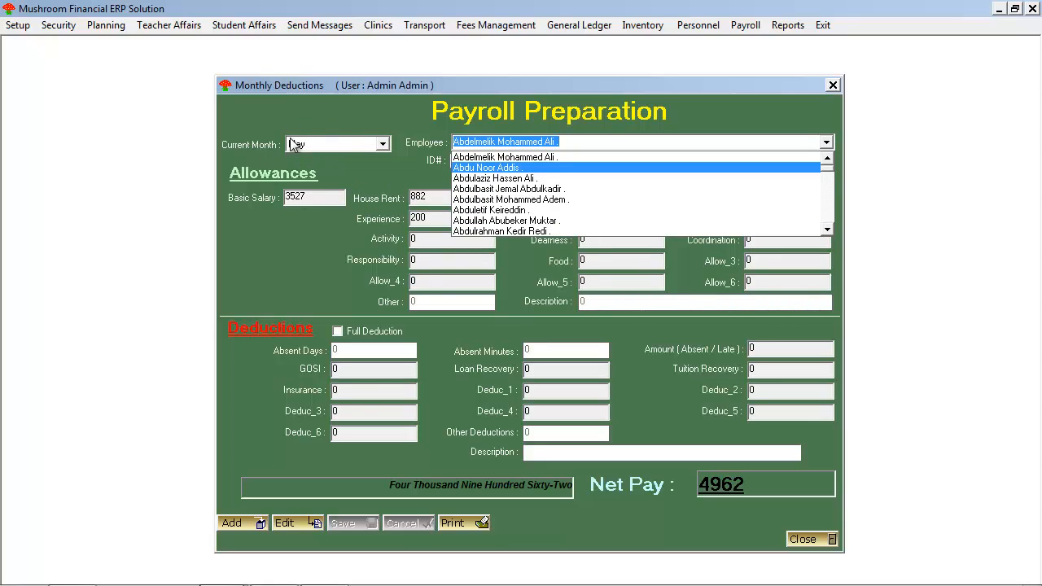
click(671, 173)
key(Down)
key(Down)
key(Down)
key(Down)
key(Down)
key(Down)
key(Down)
key(Down)
key(Down)
key(Down)
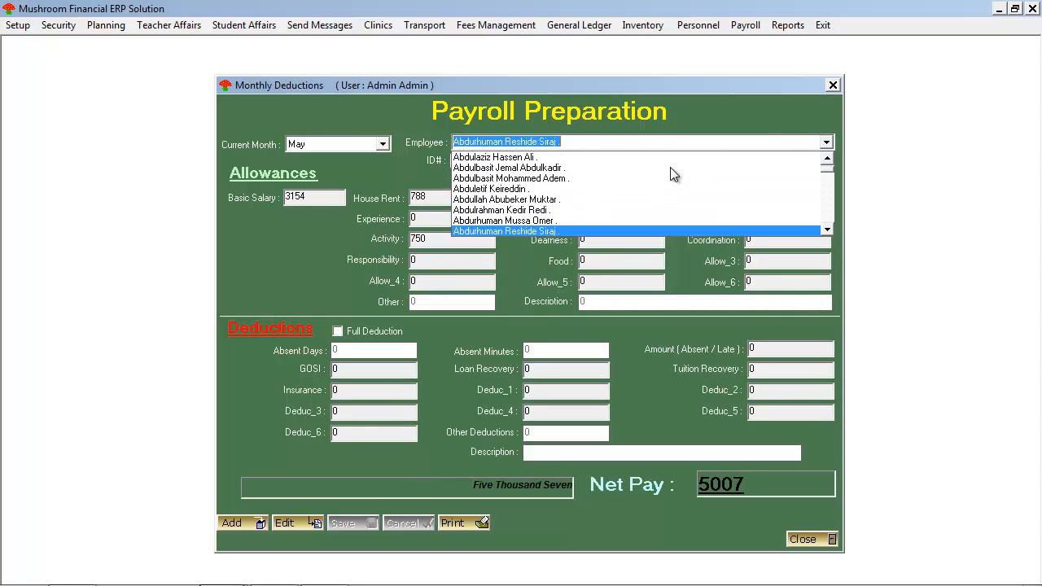
key(Down)
key(Down)
key(Down)
key(Down)
key(Down)
key(Down)
key(Down)
key(Down)
key(Down)
key(Down)
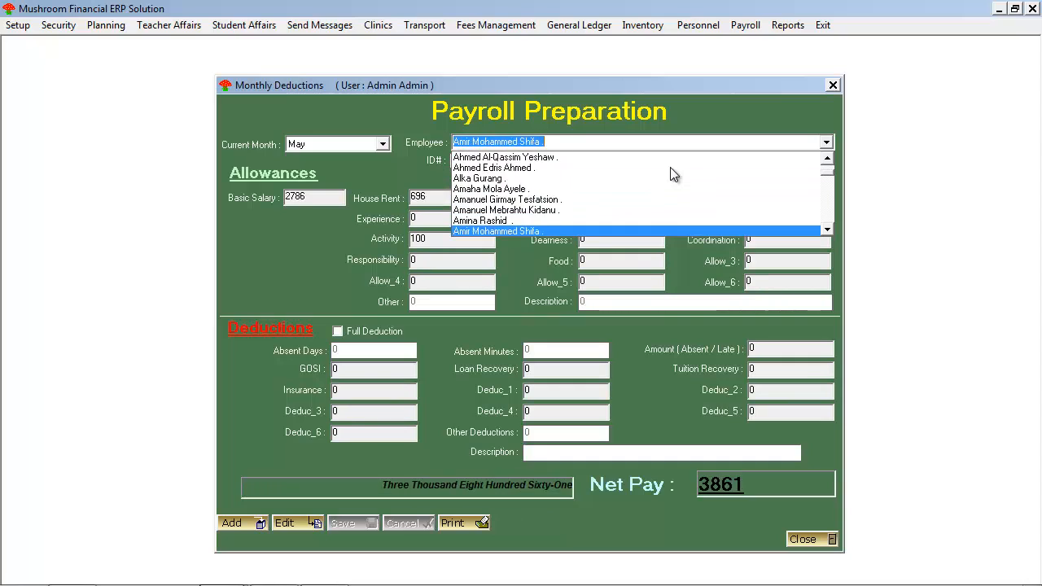
key(Down)
key(Down)
key(Down)
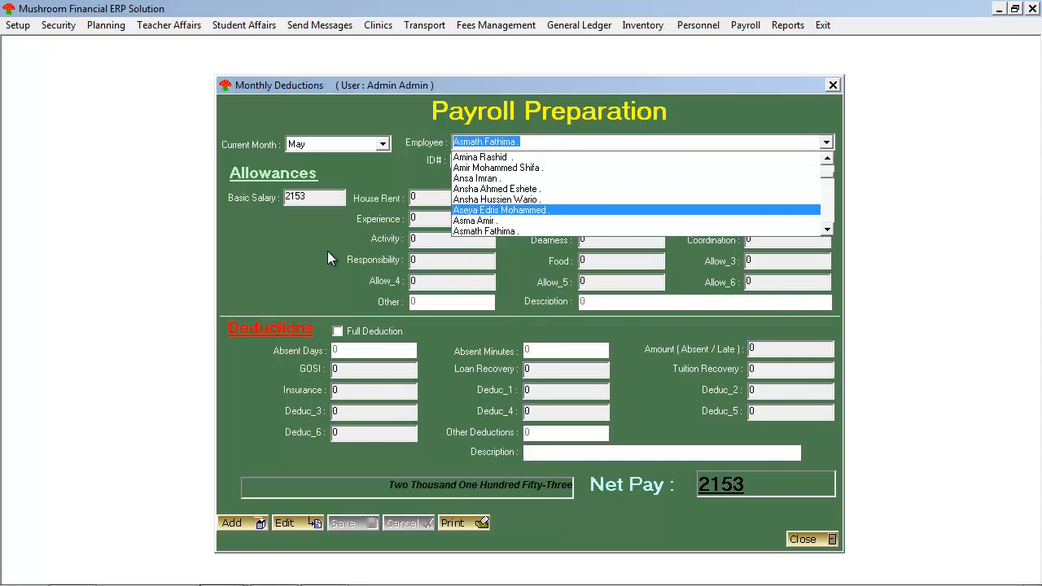
click(303, 231)
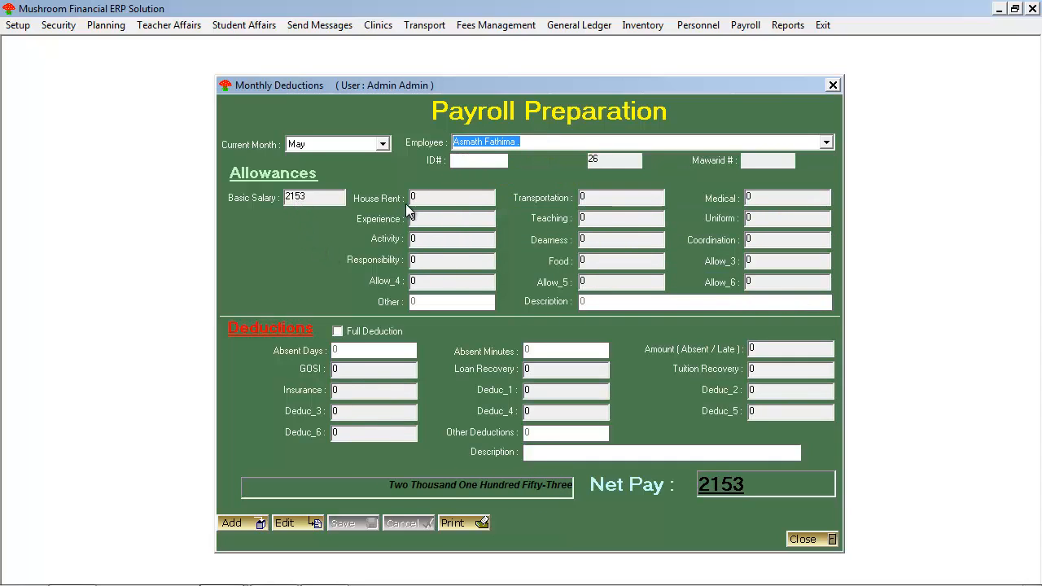
key(Up)
key(Up)
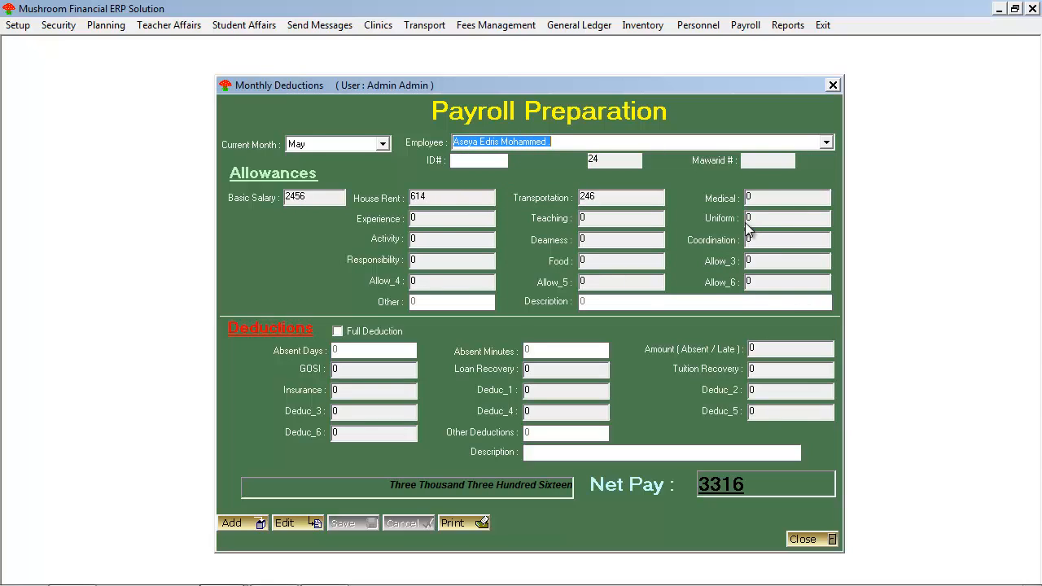
key(Down)
key(Down)
key(Down)
key(Down)
key(Down)
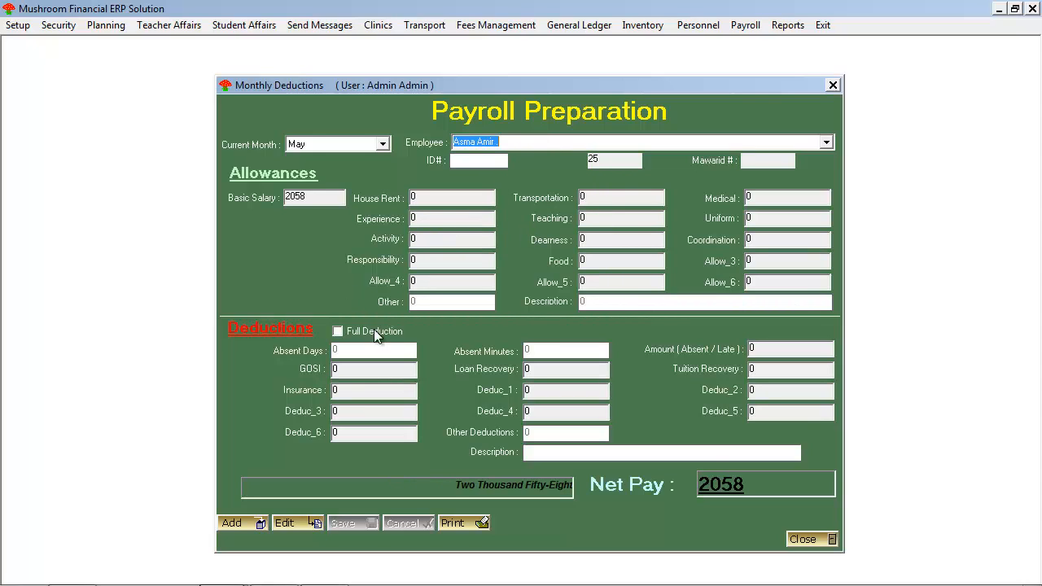
key(Down)
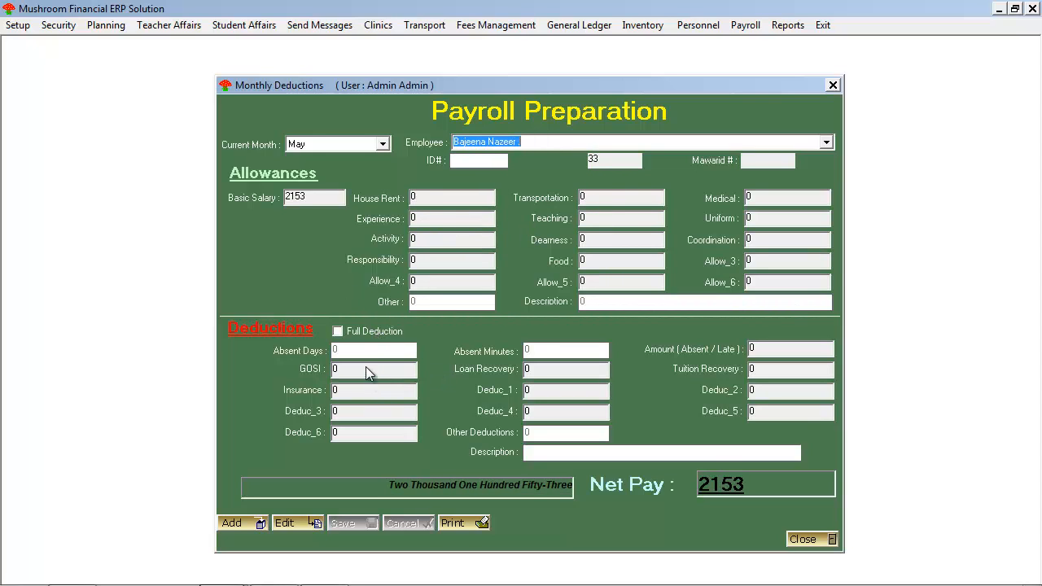
Step: Check whether January has payroll records and return the current month to May
click(383, 144)
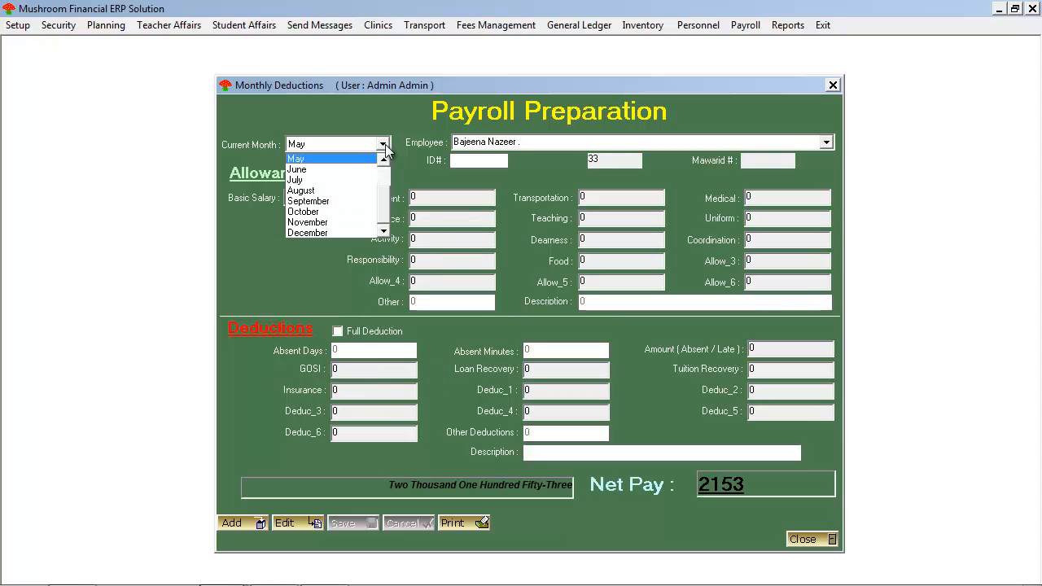
click(383, 159)
click(383, 159)
click(383, 159)
click(384, 159)
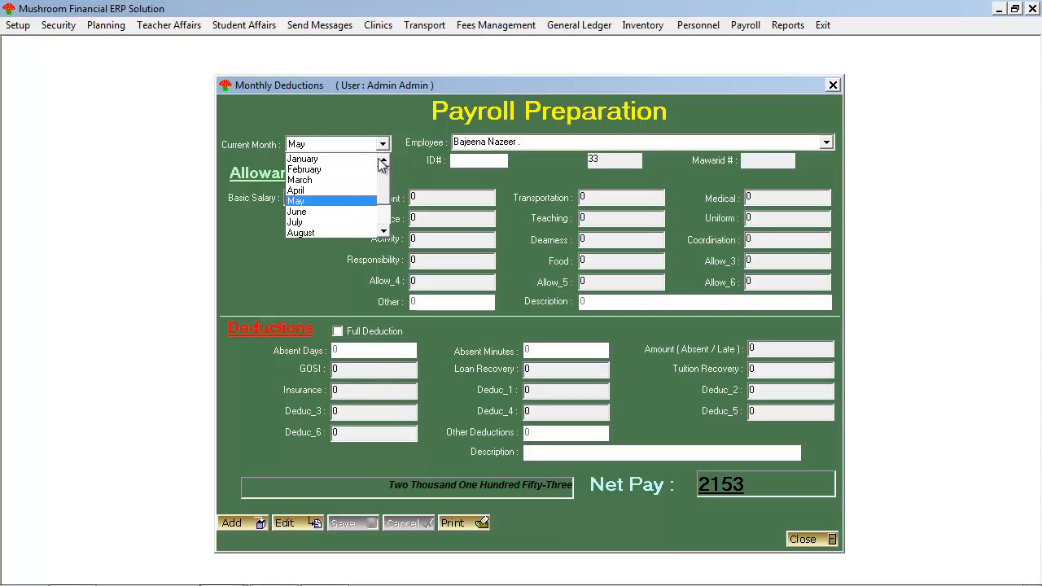
click(336, 159)
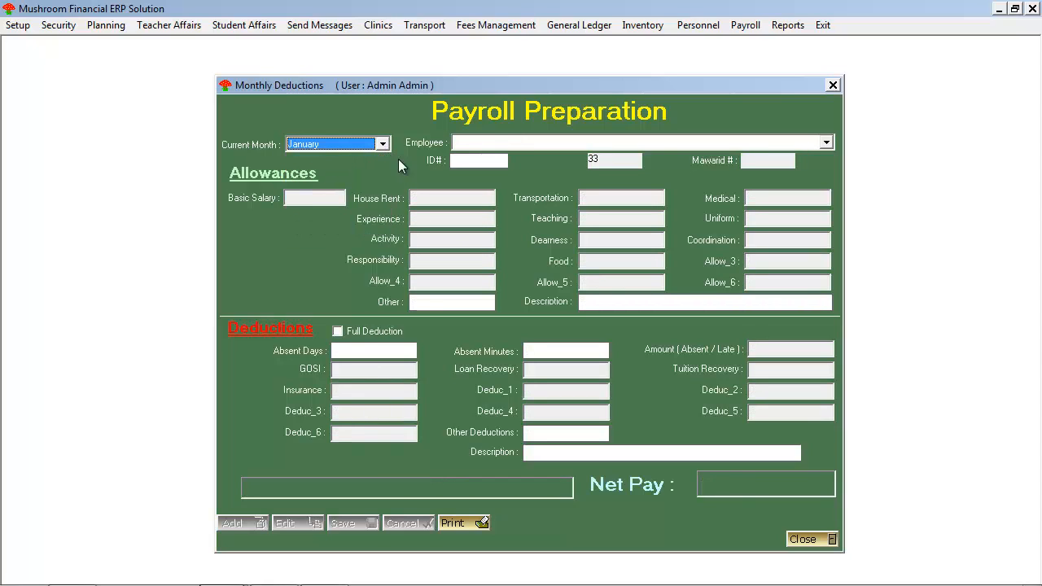
click(493, 140)
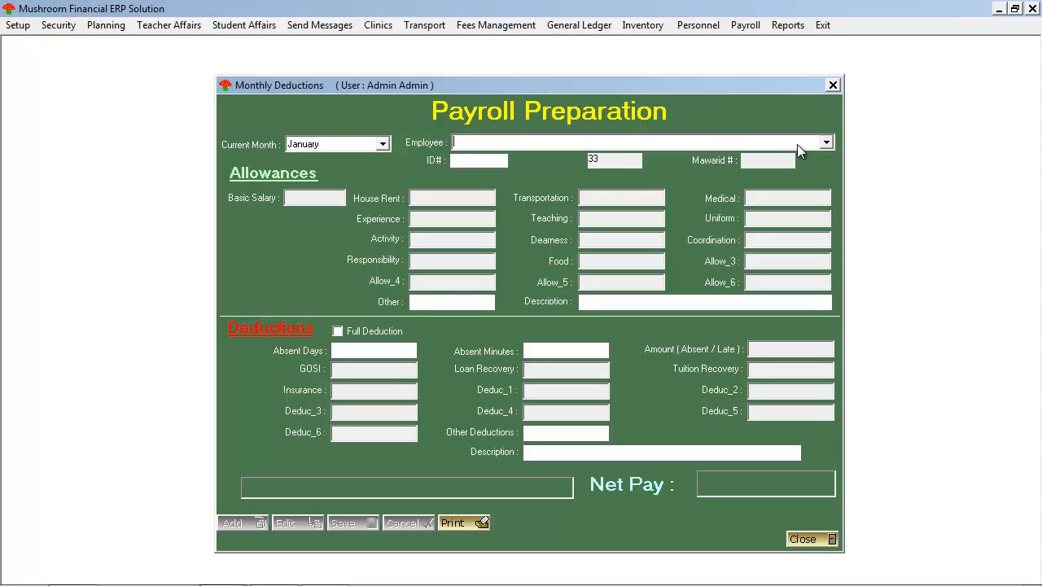
click(383, 145)
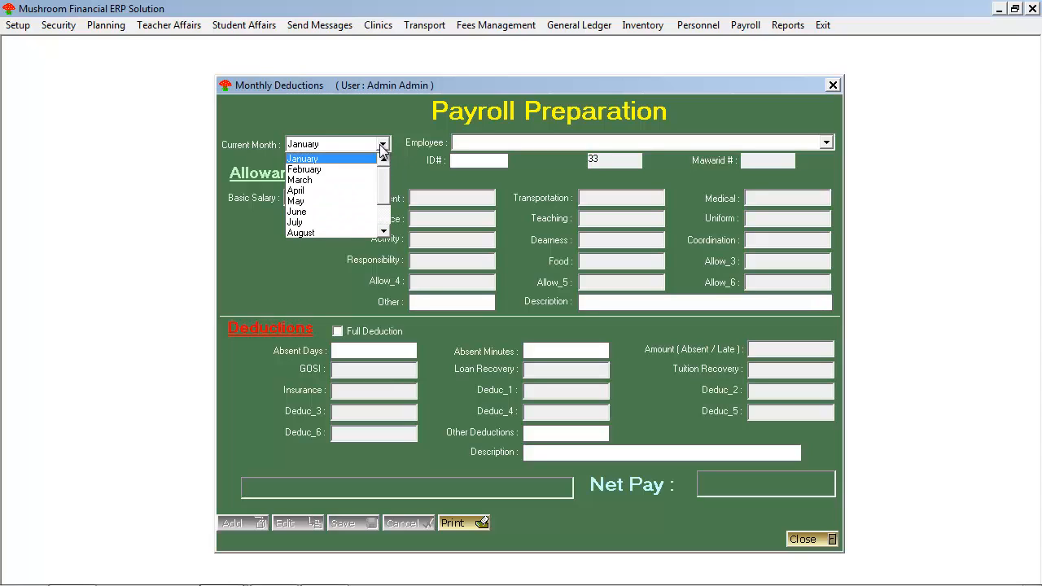
click(356, 202)
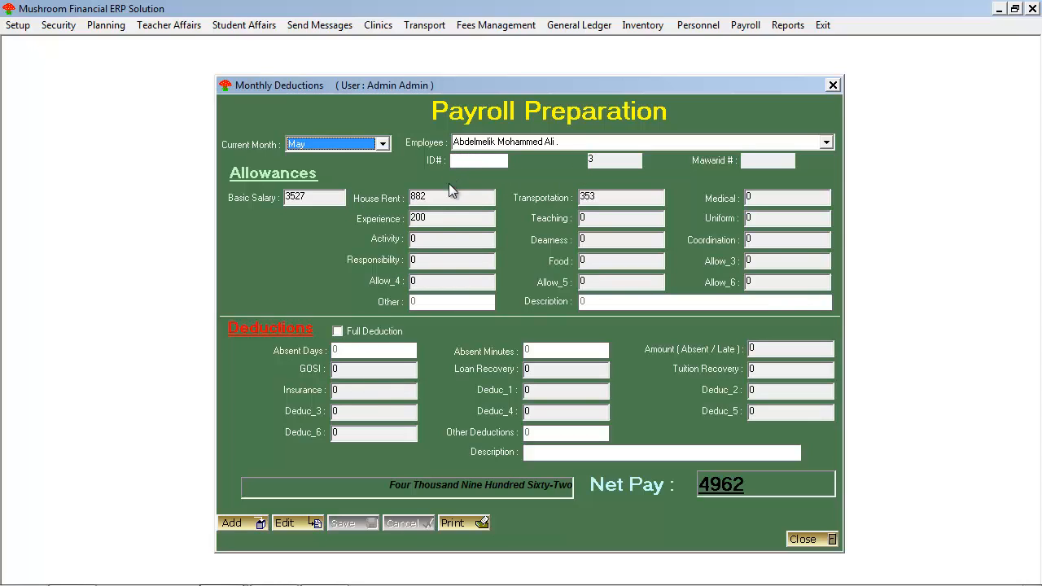
Step: Edit the first employee's May payroll record and set the absent days to 1
click(291, 521)
click(353, 351)
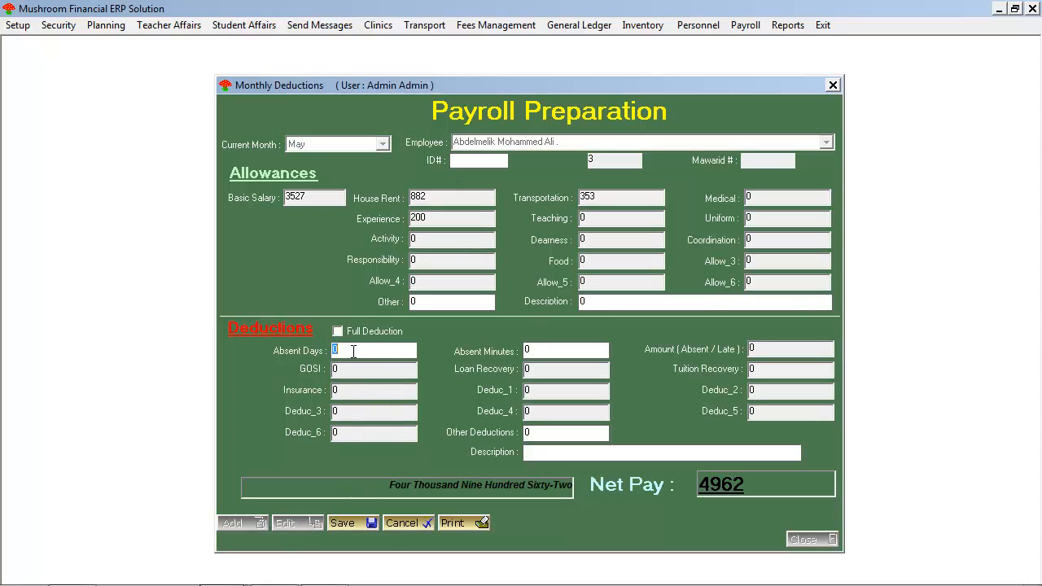
text(1)
Step: Examine the same employee's Salary & Allowance setup under Personnel and close it
click(699, 25)
mouse_move(721, 43)
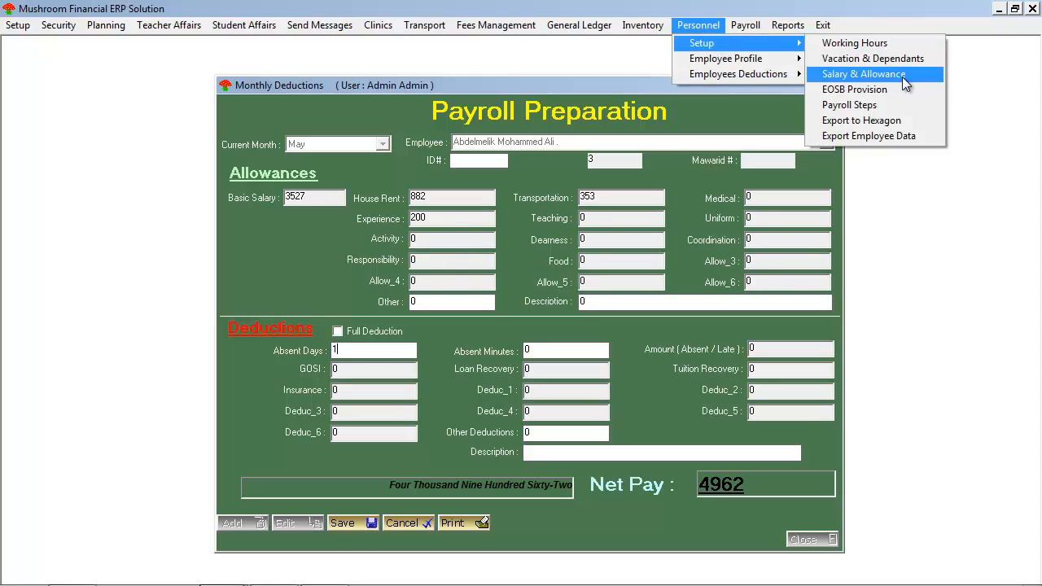
click(935, 76)
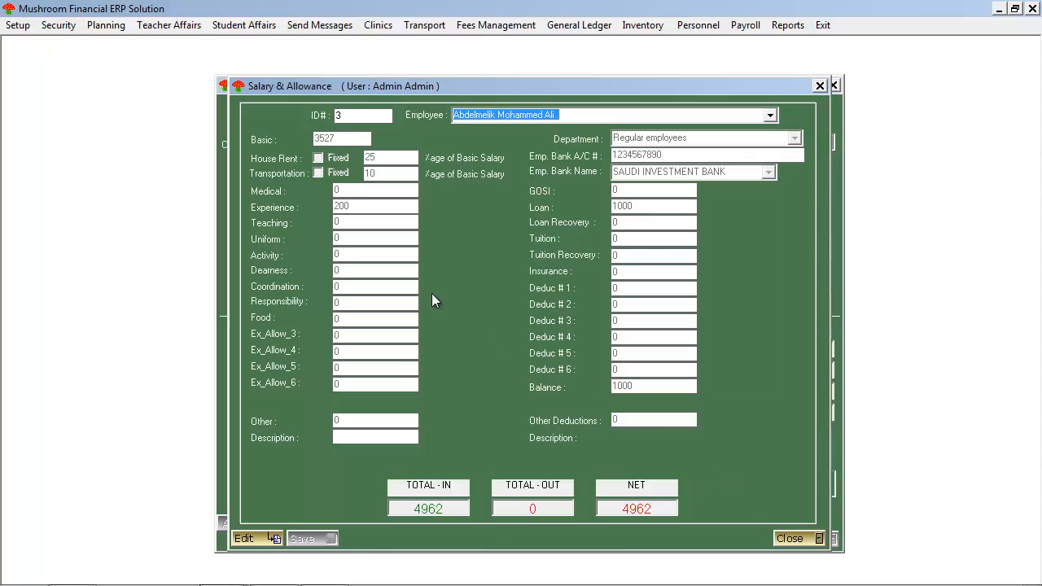
click(790, 538)
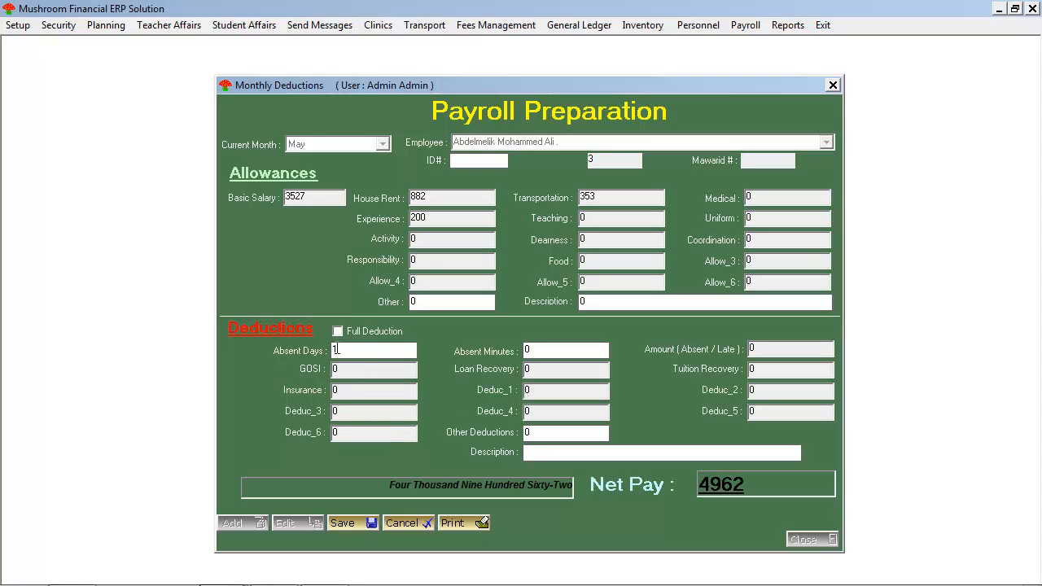
Step: Describe the deduction as "Late Penalty" and save the employee's payroll record
click(562, 457)
text(Late Penalty)
click(339, 523)
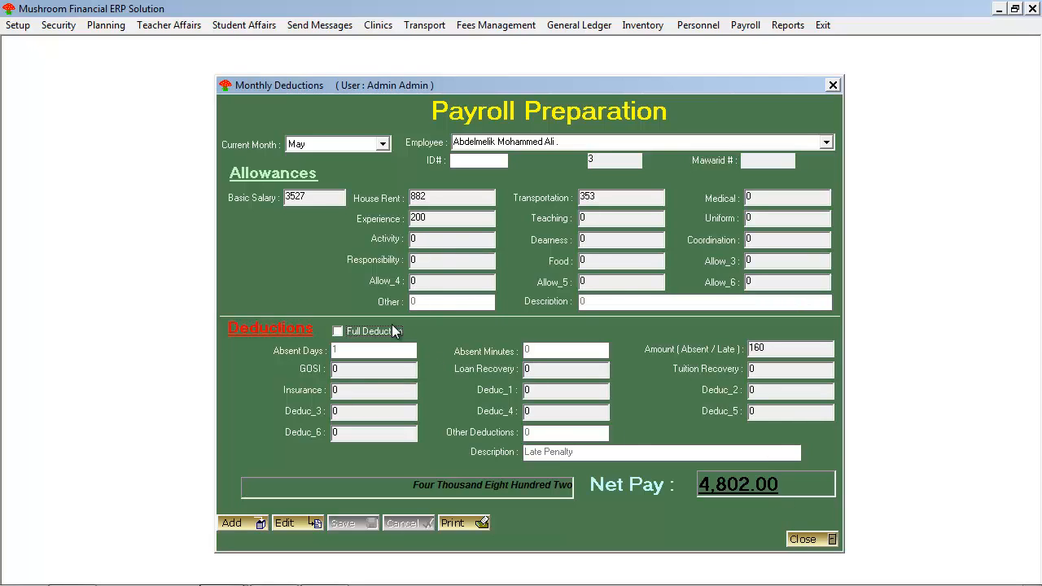
Step: Add an Other allowance of 200 described as "Reward for honesty" to the employee's record, save it and close the payroll windows
click(283, 522)
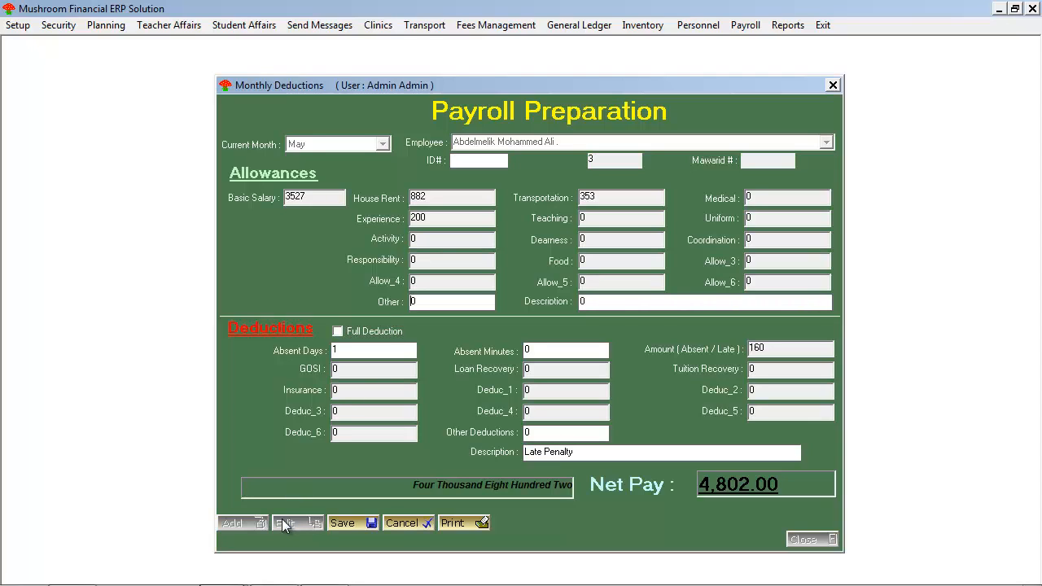
double_click(434, 306)
text(200)
double_click(611, 298)
text(Reward for honesty)
click(343, 523)
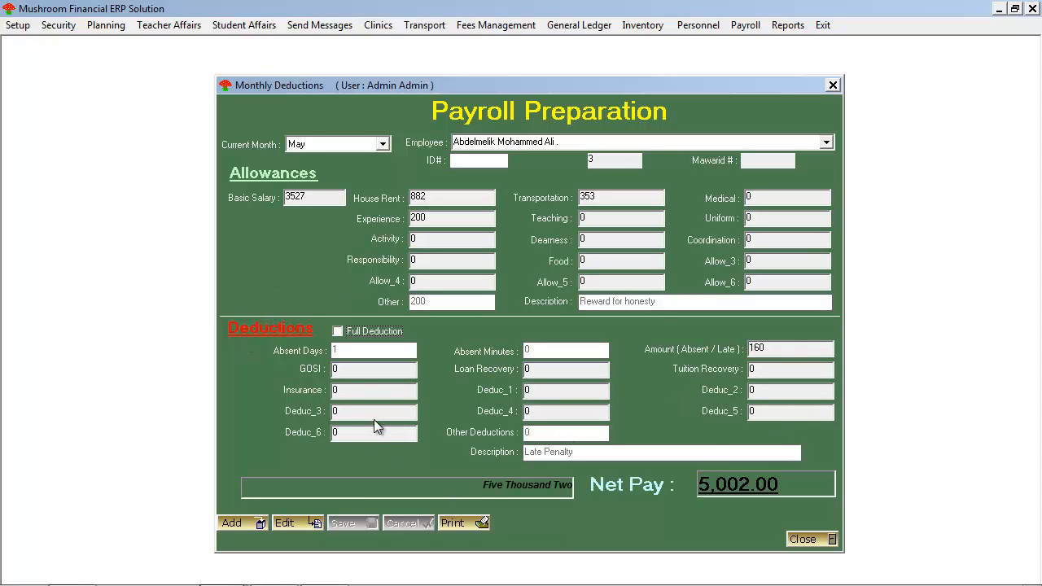
click(802, 540)
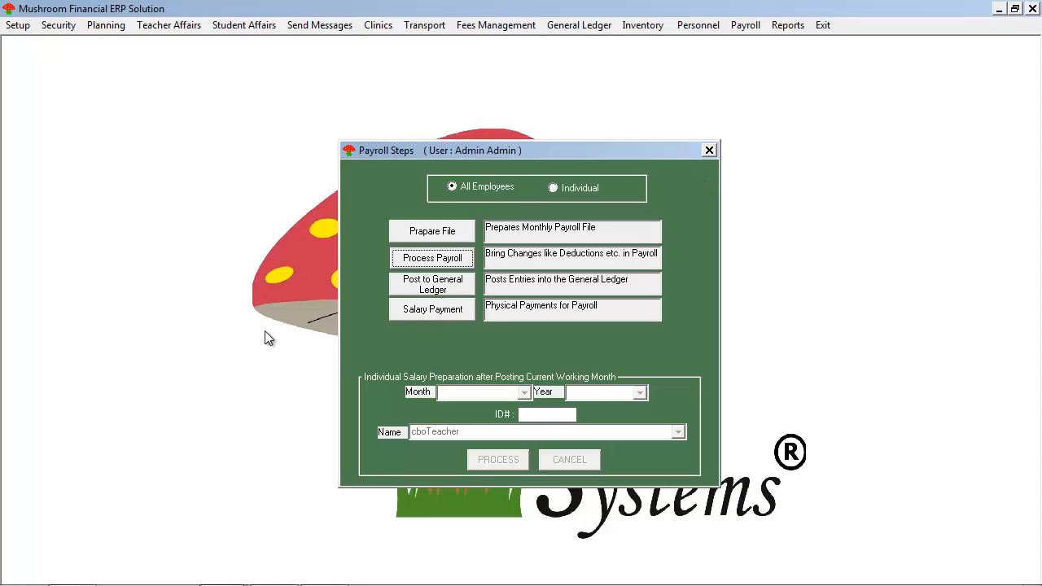
click(709, 152)
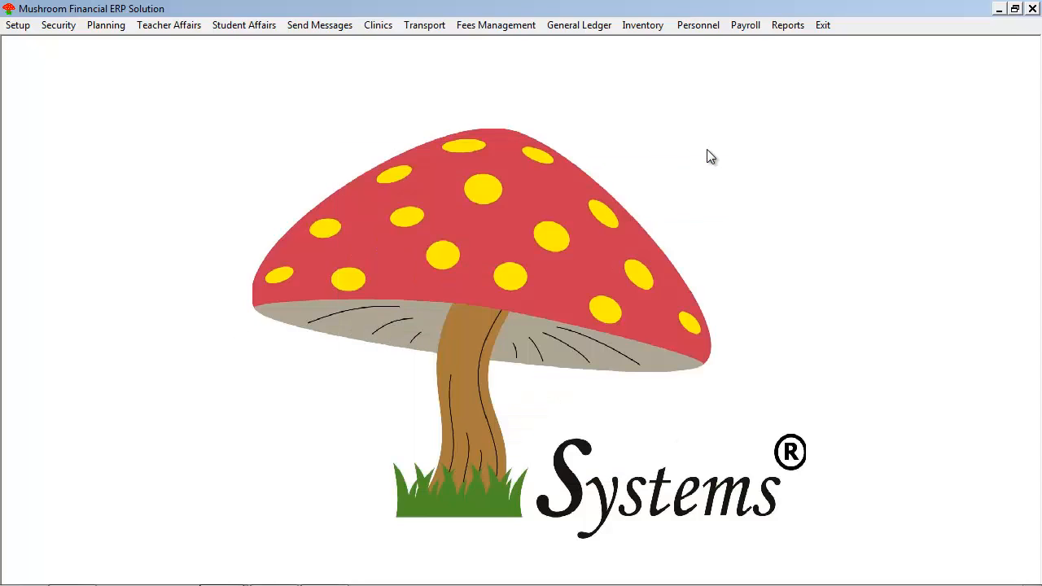